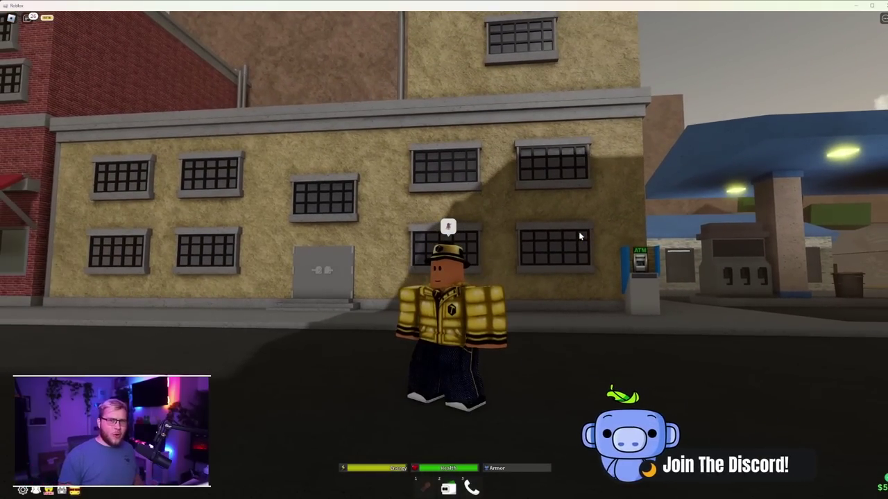
# Walk the character along the street to the ATM by the yellow building and use it.
pyautogui.press('d')
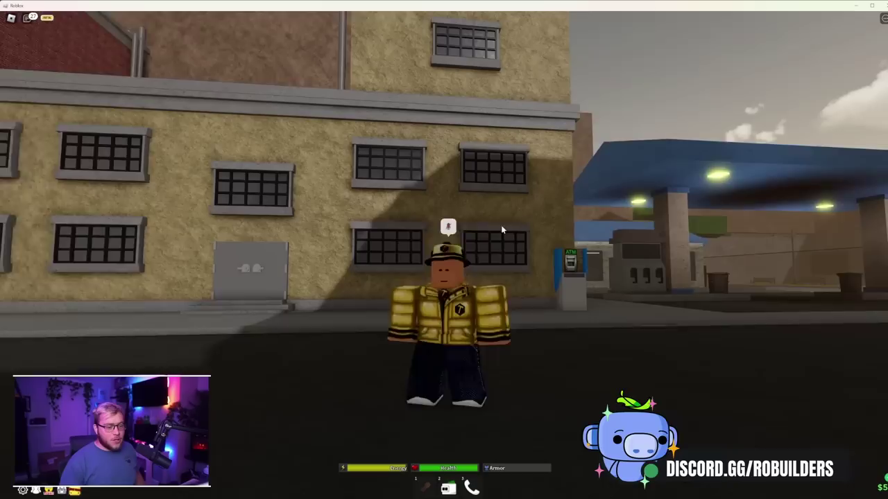
pyautogui.press('a')
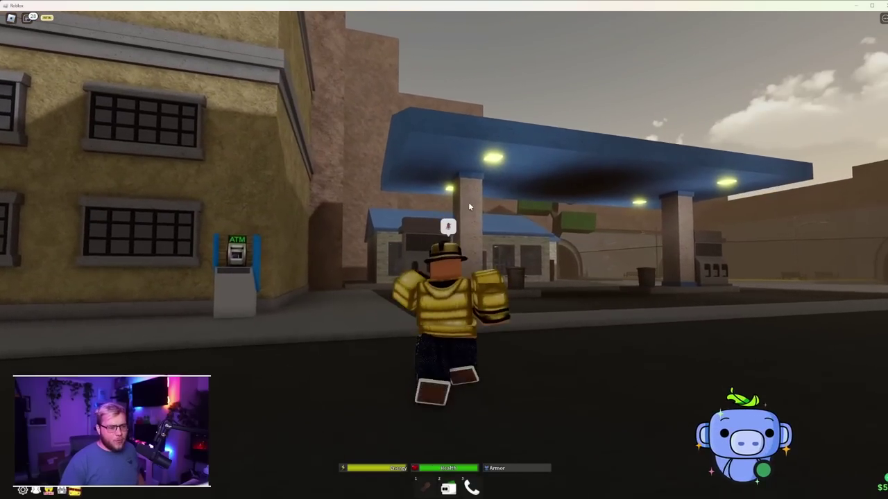
pyautogui.press('w')
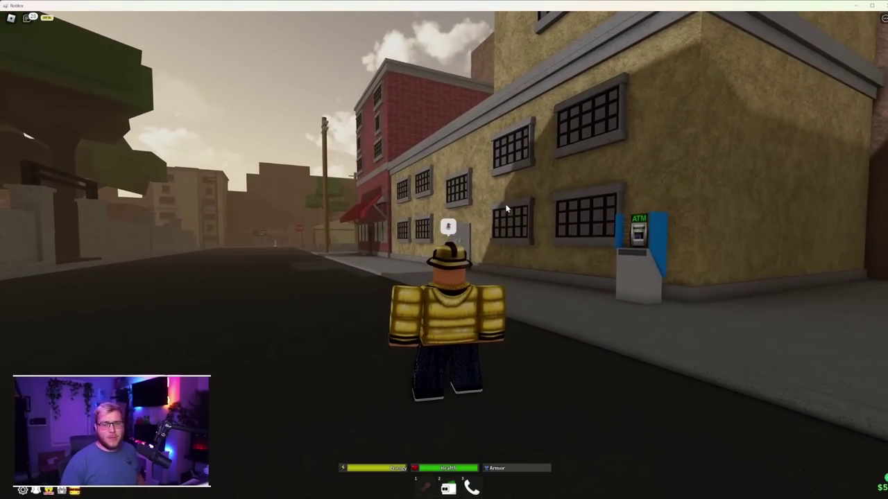
pyautogui.press('w')
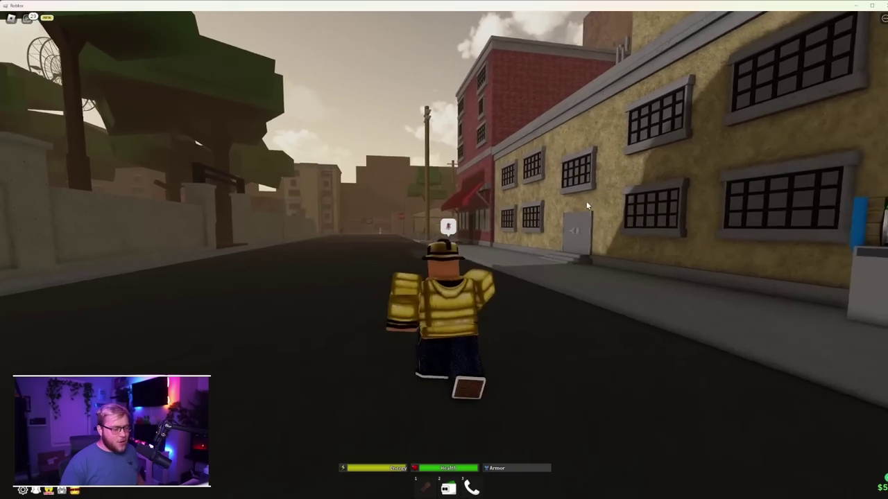
pyautogui.press('d')
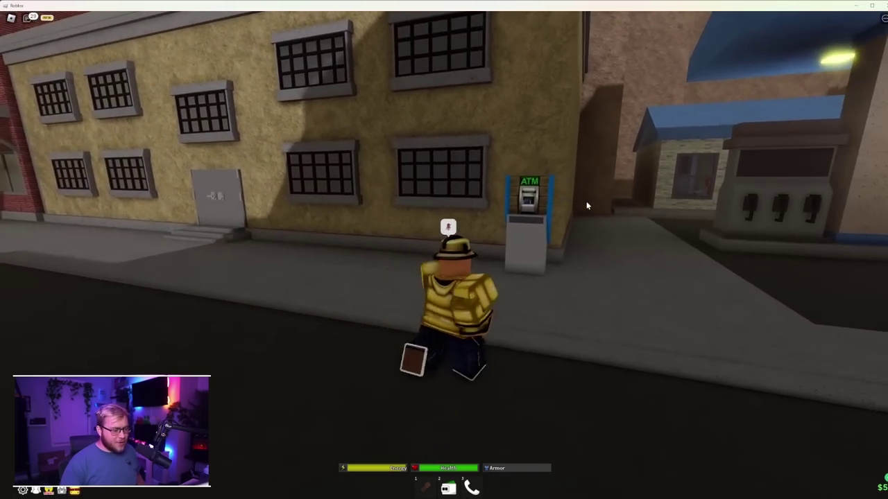
pyautogui.press('e')
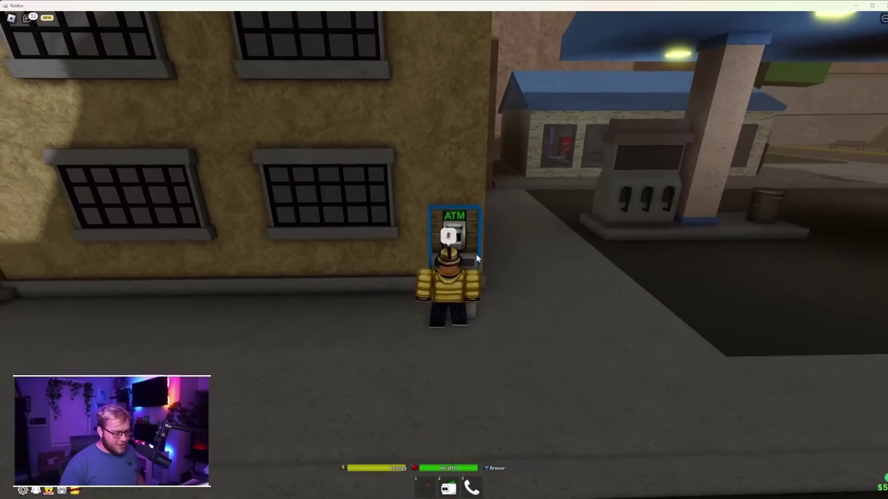
# Leave the ATM and walk down the road toward the park fence.
pyautogui.press('a')
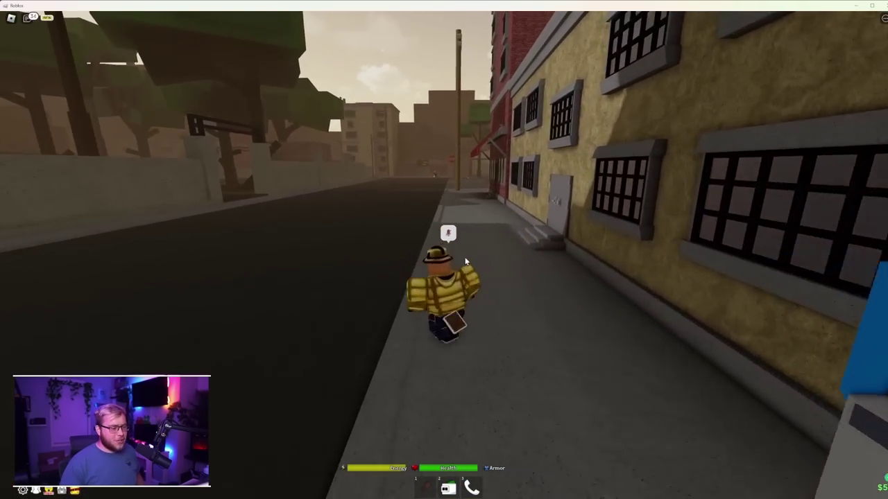
pyautogui.press('w')
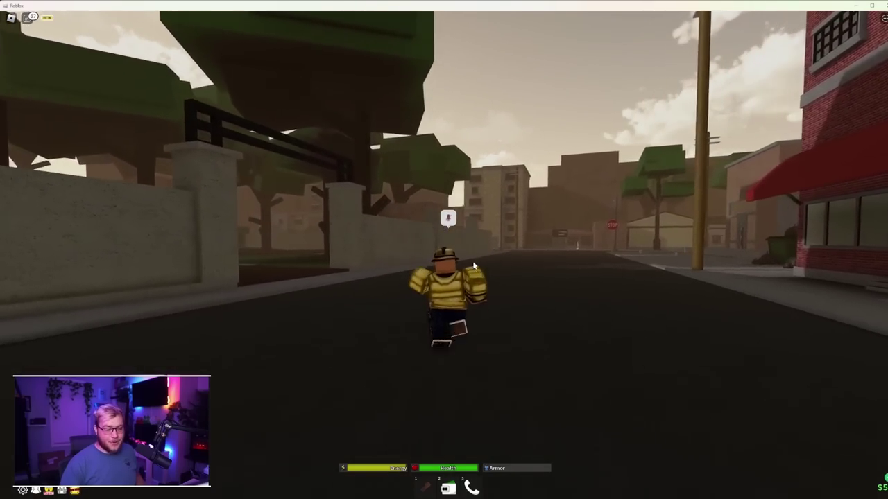
pyautogui.press('d')
pyautogui.press('a')
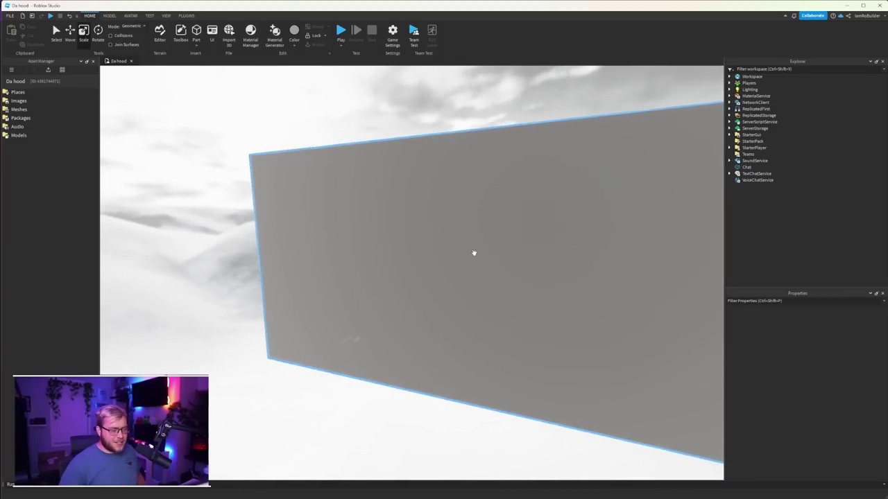
# Orbit around the empty Da hood baseplate, then switch to the Modern City place.
pyautogui.moveTo(473, 253); pyautogui.dragTo(490, 262, button='right')
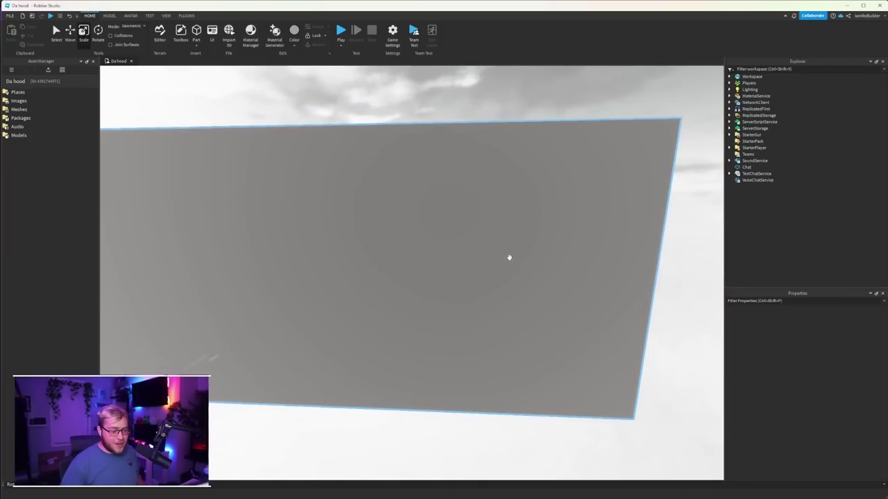
pyautogui.moveTo(508, 257); pyautogui.dragTo(511, 319, button='right')
pyautogui.click(650, 481)
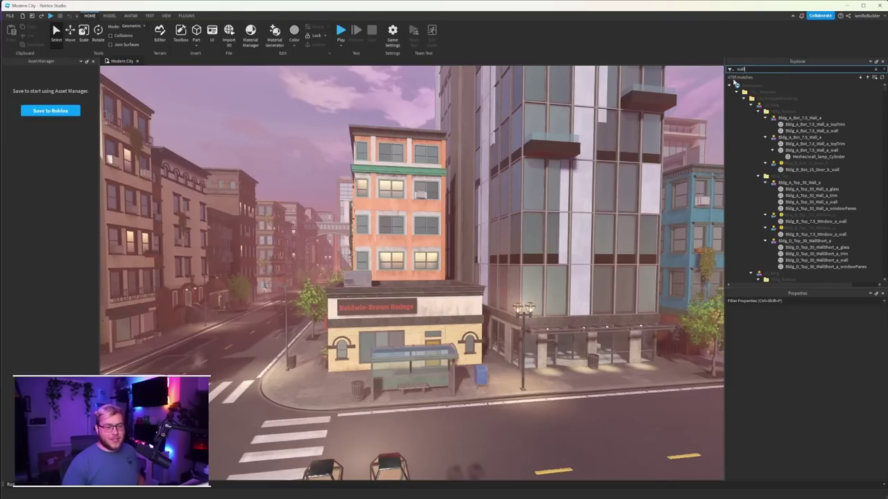
# Box-select a group of building kit models, then clear the selection.
pyautogui.scroll(-10, 476, 152)
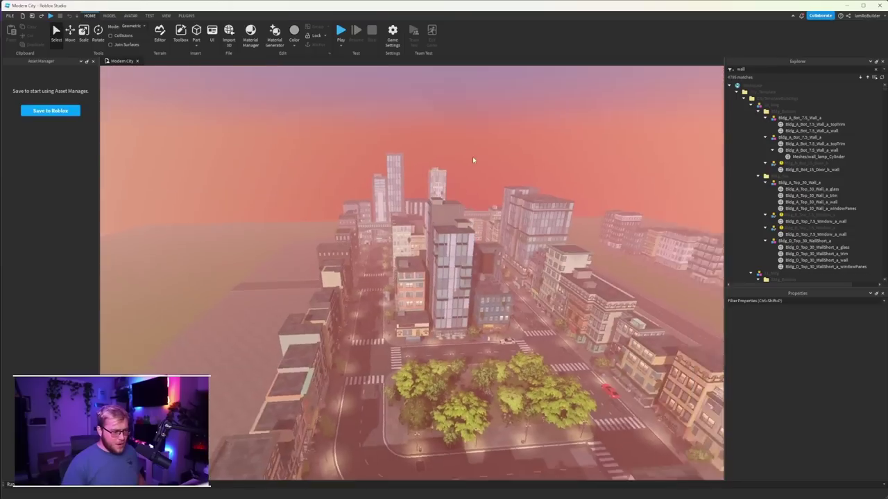
pyautogui.scroll(5, 472, 157)
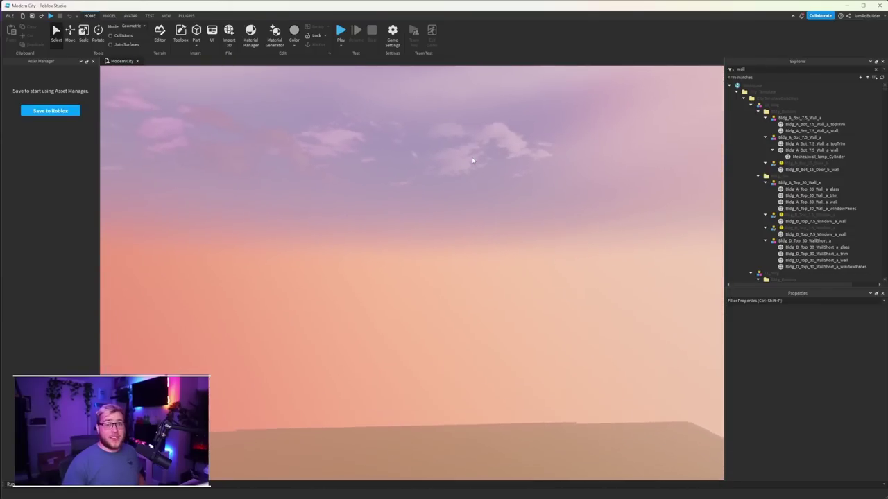
pyautogui.moveTo(473, 160); pyautogui.dragTo(473, 160, button='right')
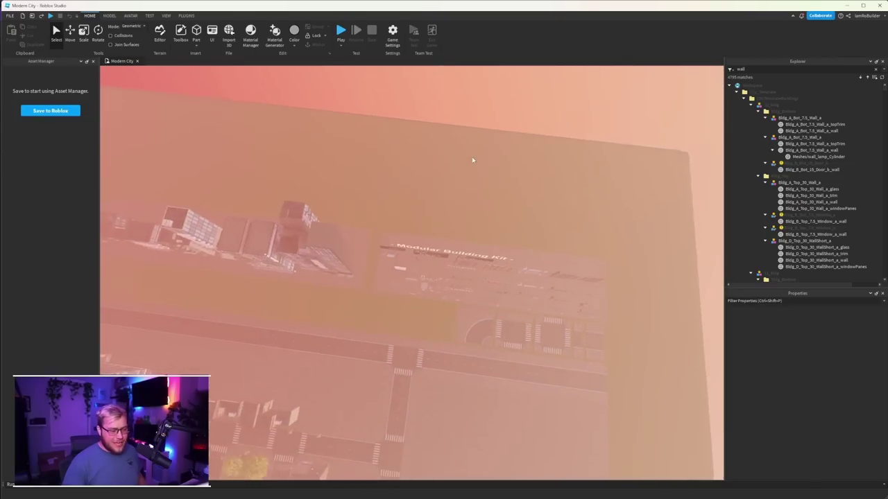
pyautogui.moveTo(173, 208)
pyautogui.mouseDown()
pyautogui.moveTo(601, 313)
pyautogui.moveTo(599, 287)
pyautogui.mouseUp()
pyautogui.click(543, 253)
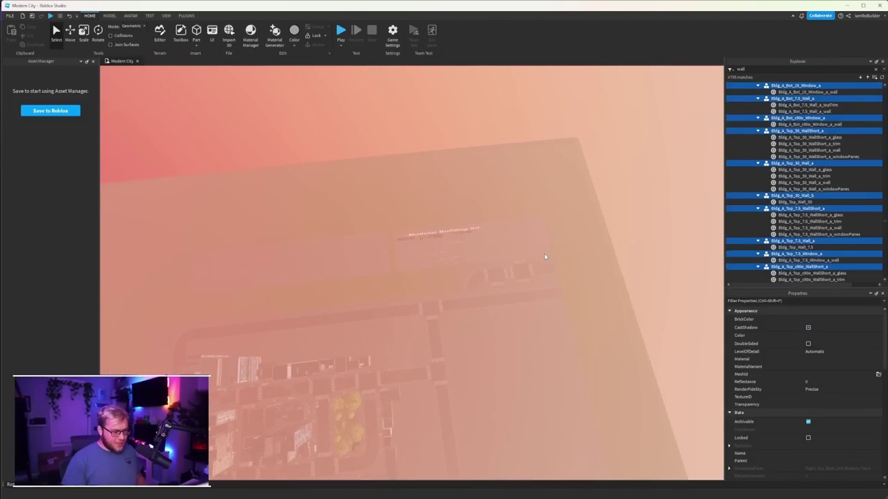
# Focus on a building with F and bring the view down to street level.
pyautogui.moveTo(543, 254)
pyautogui.mouseDown(button='right')
pyautogui.moveTo(547, 219)
pyautogui.moveTo(490, 248)
pyautogui.mouseUp(button='right')
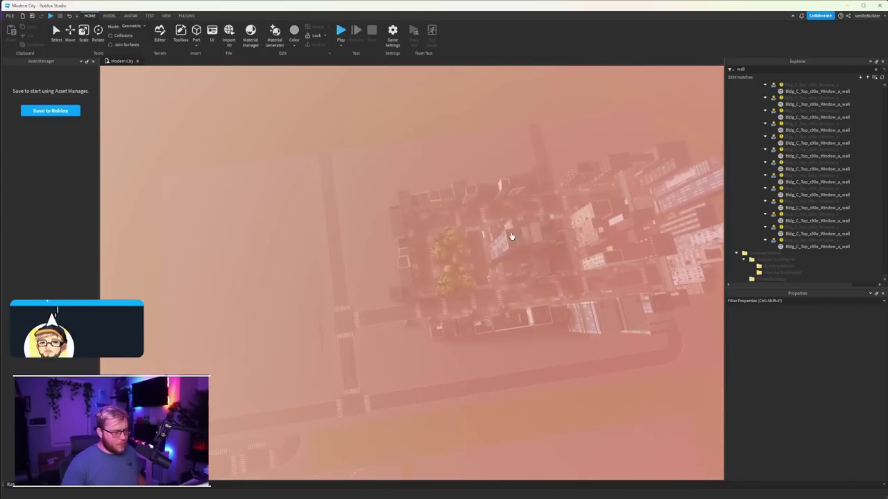
pyautogui.press('f')
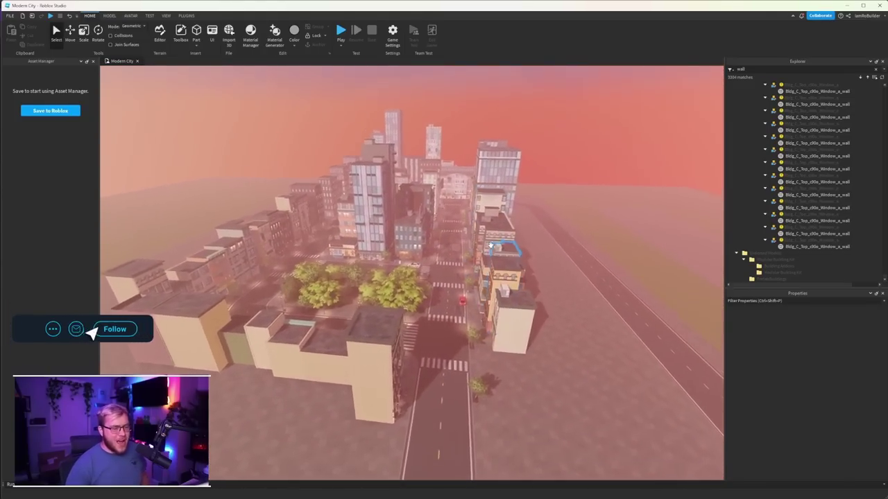
pyautogui.scroll(3, 490, 244)
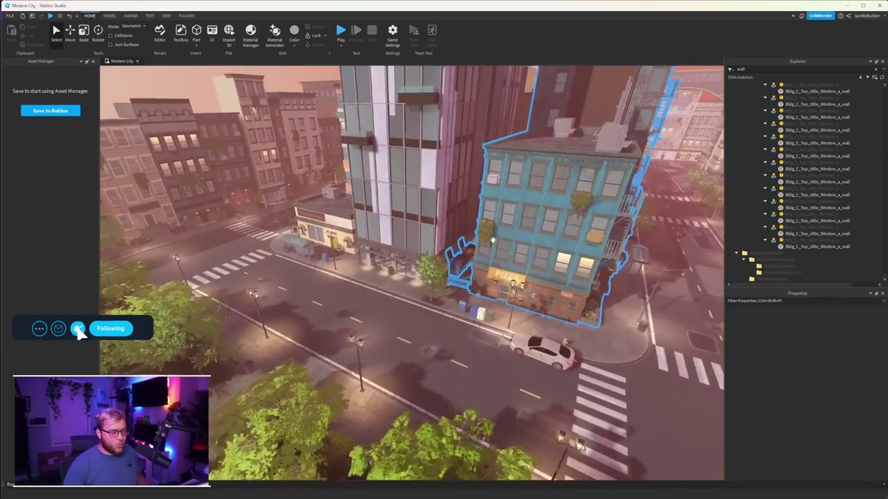
pyautogui.moveTo(491, 244); pyautogui.dragTo(416, 243, button='right')
pyautogui.moveTo(490, 242); pyautogui.dragTo(492, 241, button='right')
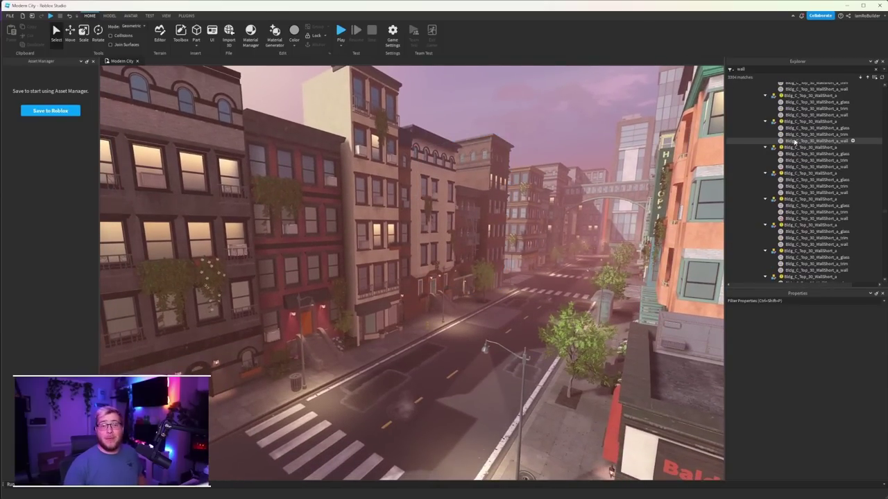
# Select every part returned by the 'wall' search, starting from Bldg_A_Bot_7.5_Wall_a.
pyautogui.scroll(10, 773, 156)
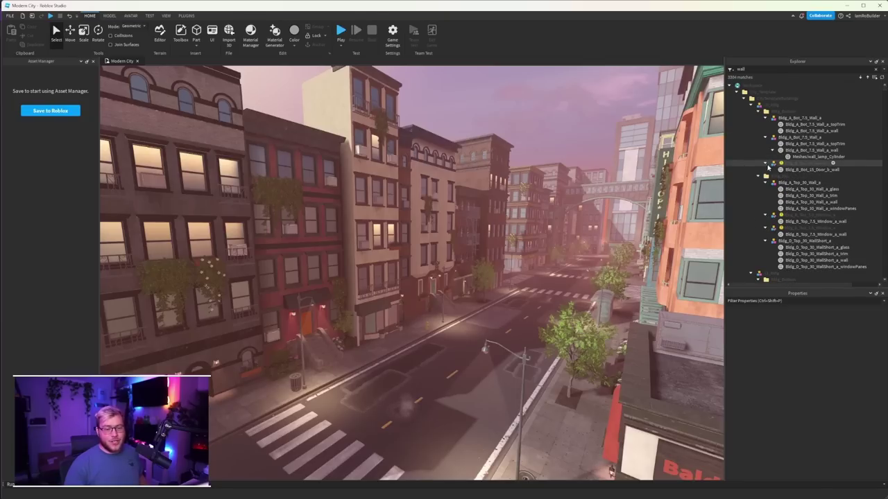
pyautogui.click(799, 120)
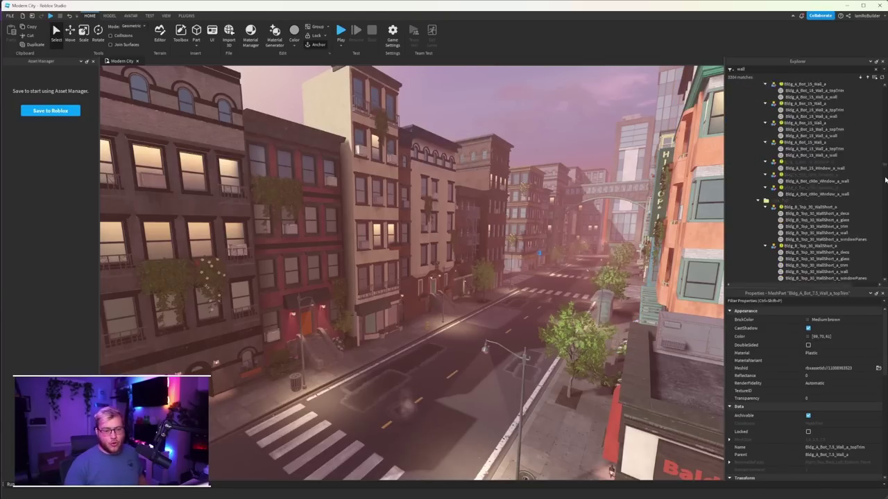
pyautogui.keyDown('shift'); pyautogui.click(805, 247); pyautogui.keyUp('shift')
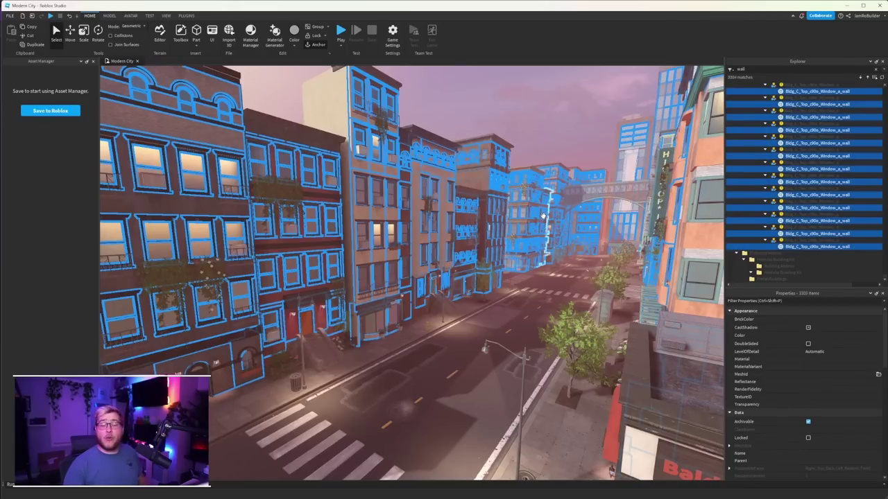
# Set the selected walls' BrickColor to Cocoa, then deselect and view a brick facade.
pyautogui.scroll(3, 347, 178)
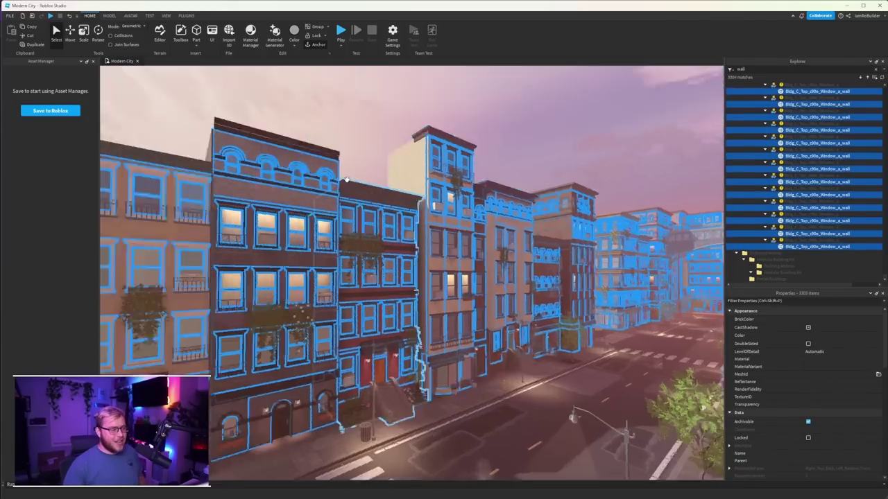
pyautogui.scroll(3, 347, 179)
pyautogui.scroll(3, 347, 179)
pyautogui.scroll(2, 346, 179)
pyautogui.scroll(2, 410, 274)
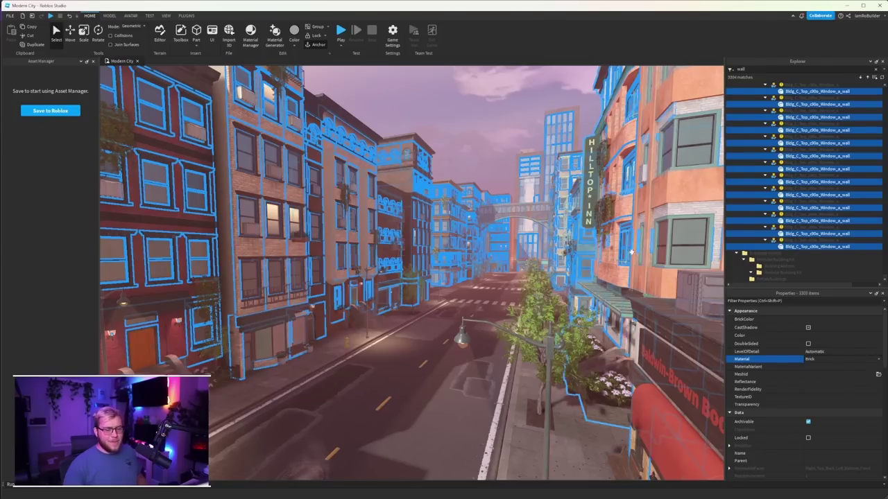
pyautogui.click(812, 320)
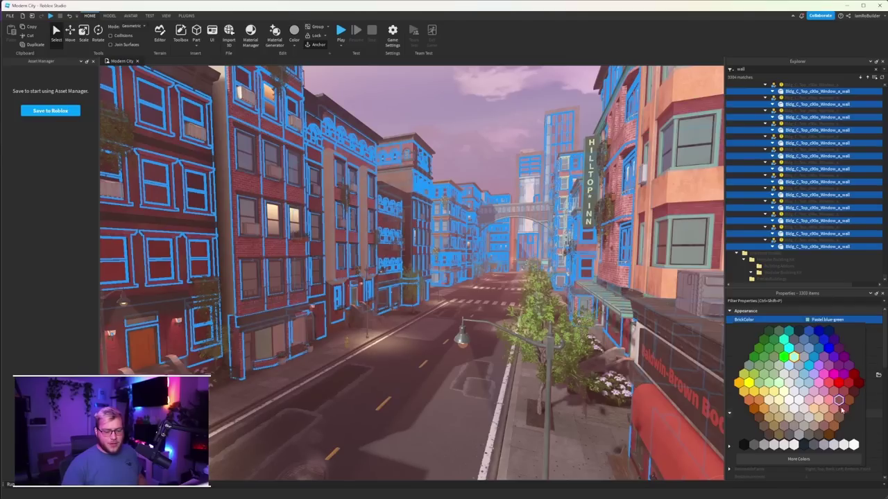
pyautogui.click(839, 420)
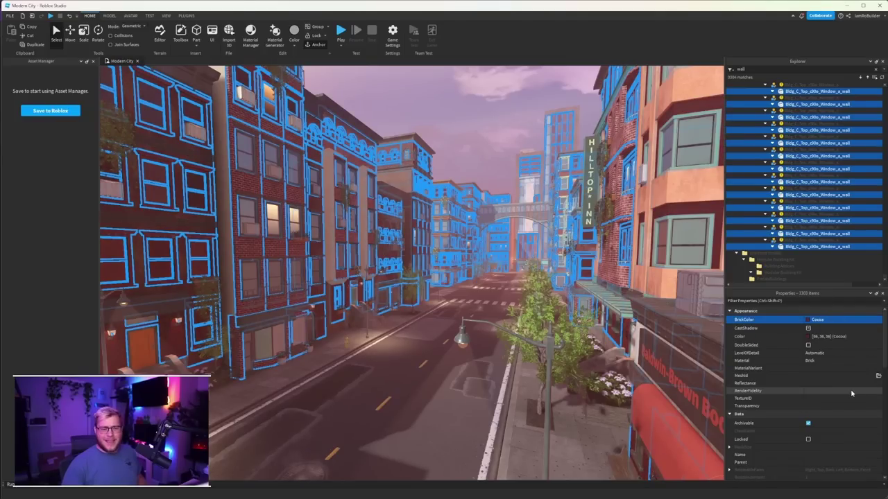
pyautogui.click(487, 140)
pyautogui.moveTo(488, 141); pyautogui.dragTo(488, 141, button='right')
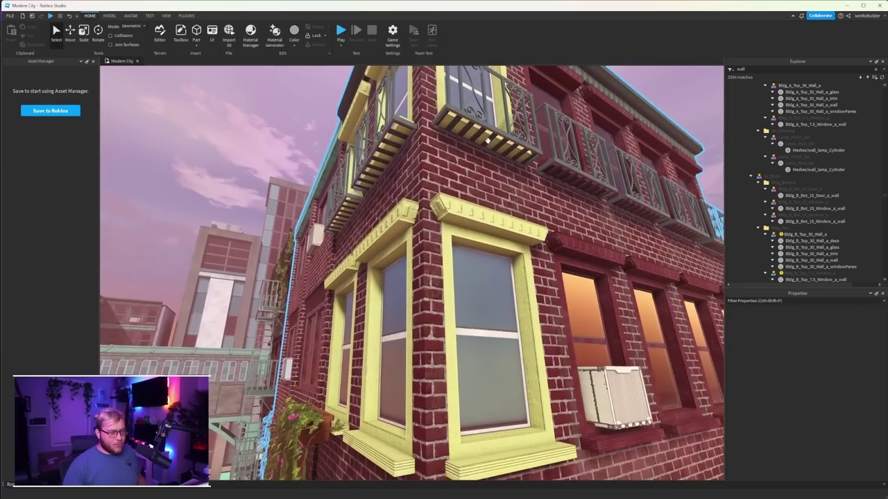
# Select all 'trim' search results and set their BrickColor to Cocoa.
pyautogui.press('f')
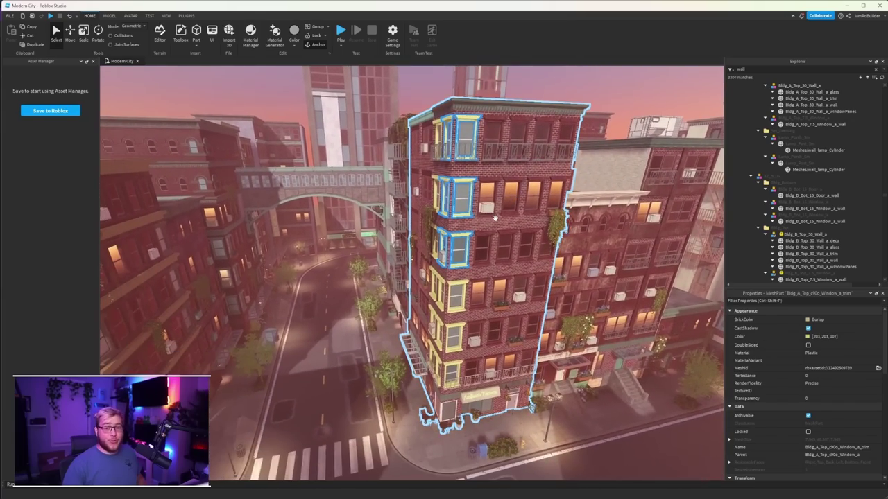
pyautogui.scroll(-10, 479, 229)
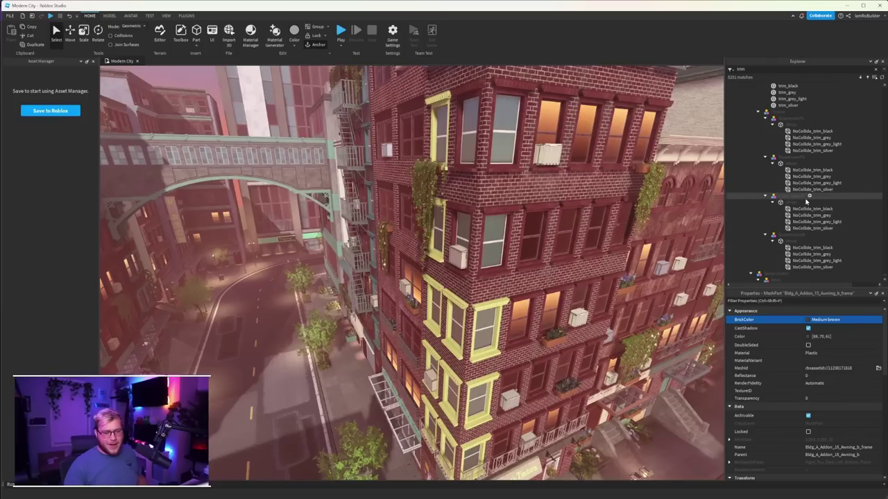
pyautogui.scroll(5, 799, 167)
pyautogui.keyDown('shift'); pyautogui.click(801, 227); pyautogui.keyUp('shift')
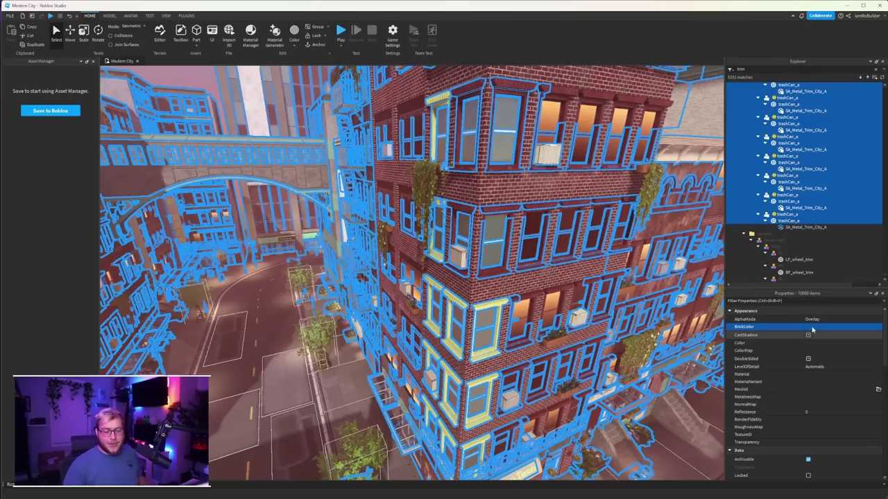
pyautogui.click(812, 327)
pyautogui.click(854, 381)
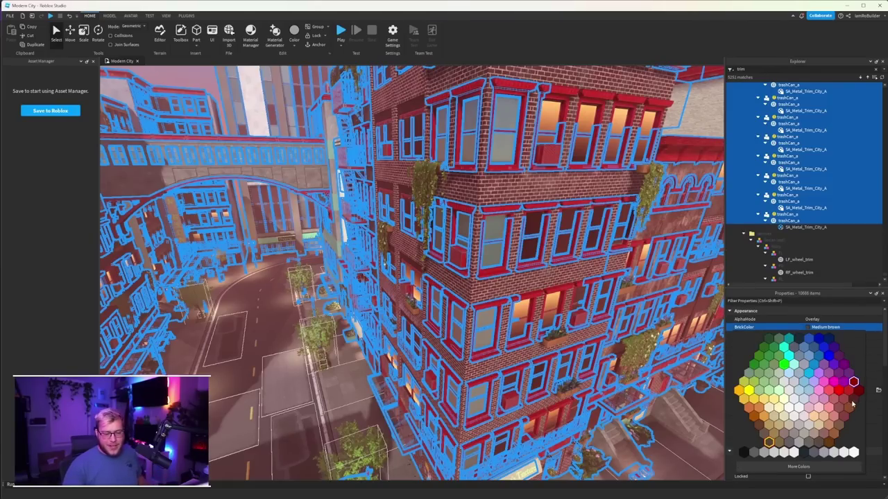
pyautogui.click(855, 399)
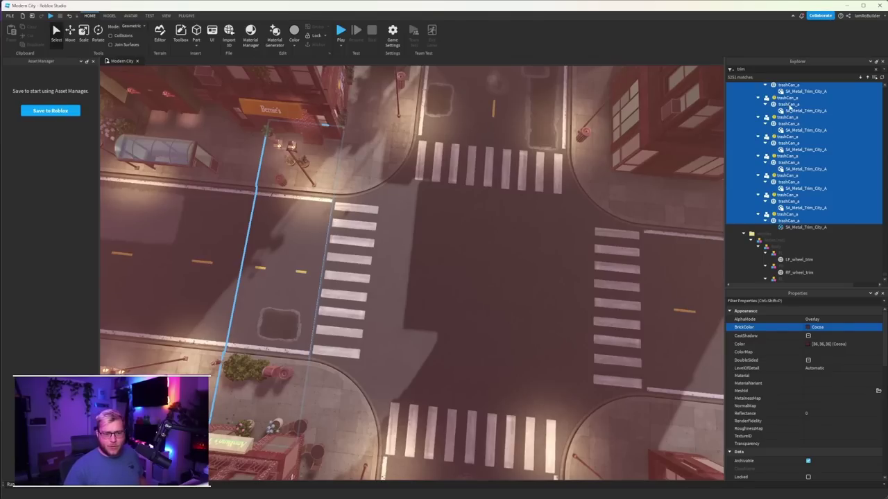
# Clear the selection and pick an SA_Metal_Trim_City_A surface appearance in Explorer.
pyautogui.scroll(-3, 789, 106)
pyautogui.click(447, 240)
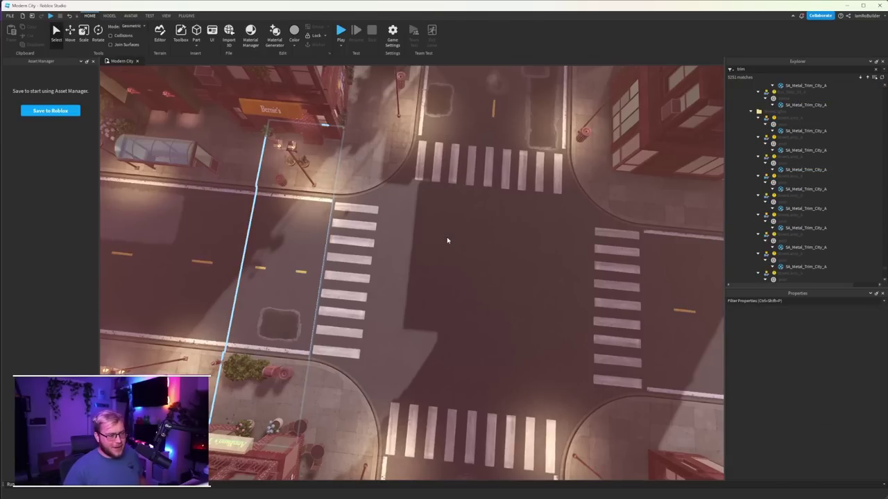
pyautogui.click(324, 125)
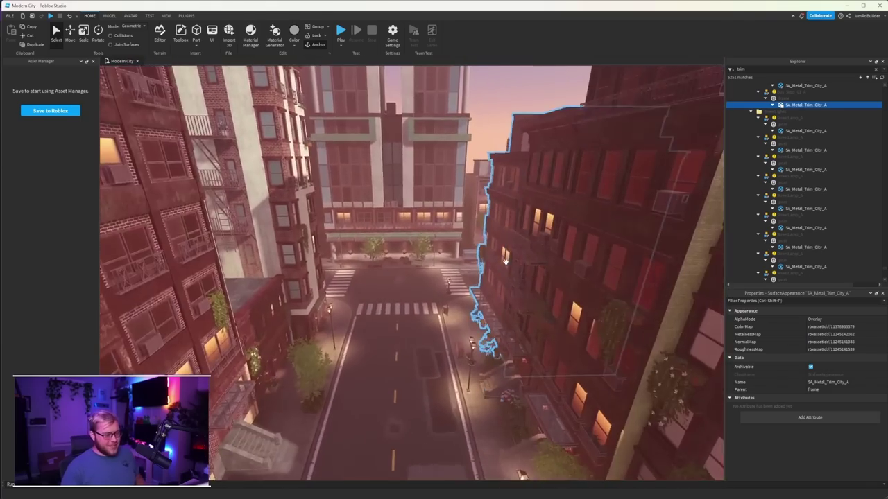
# Fly down the street and rise to a wide aerial view to inspect the recoloured city.
pyautogui.press('w')
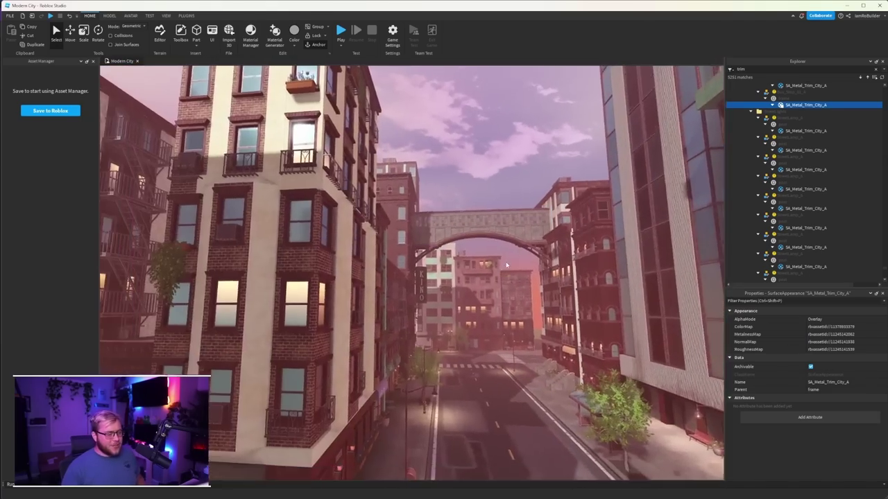
pyautogui.press('w')
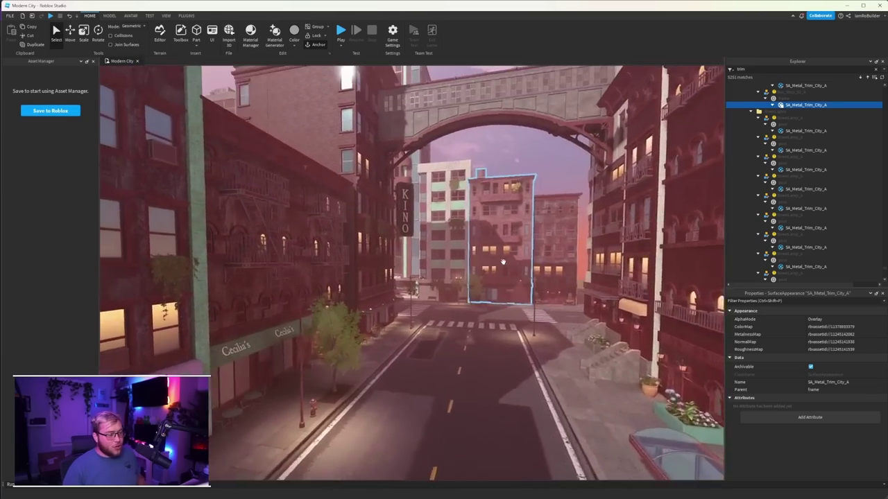
pyautogui.press('a')
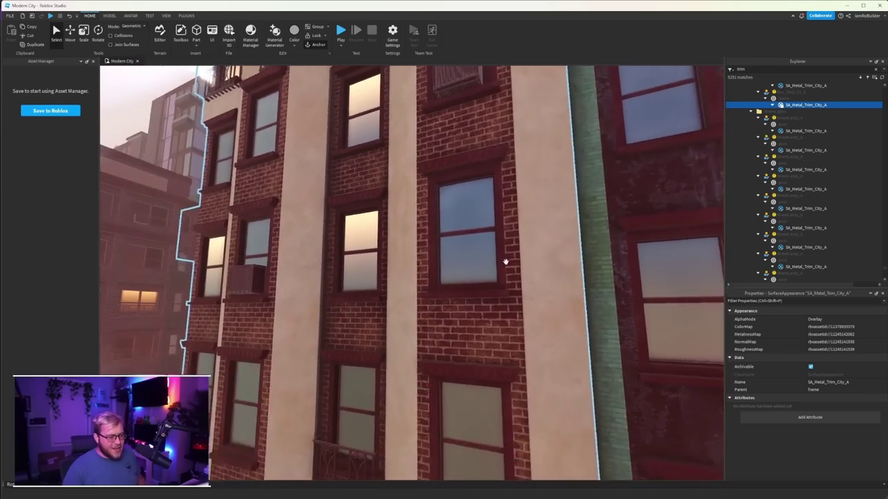
pyautogui.press('s')
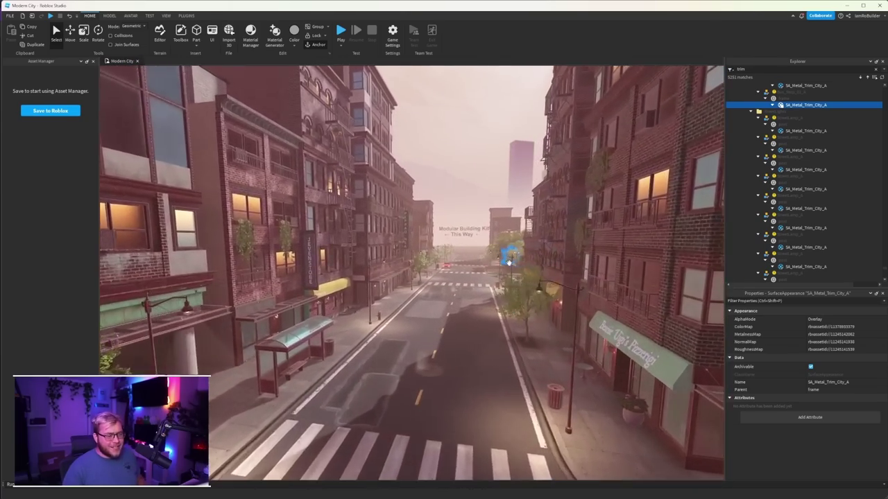
pyautogui.moveTo(509, 262); pyautogui.dragTo(512, 251, button='right')
pyautogui.press('e')
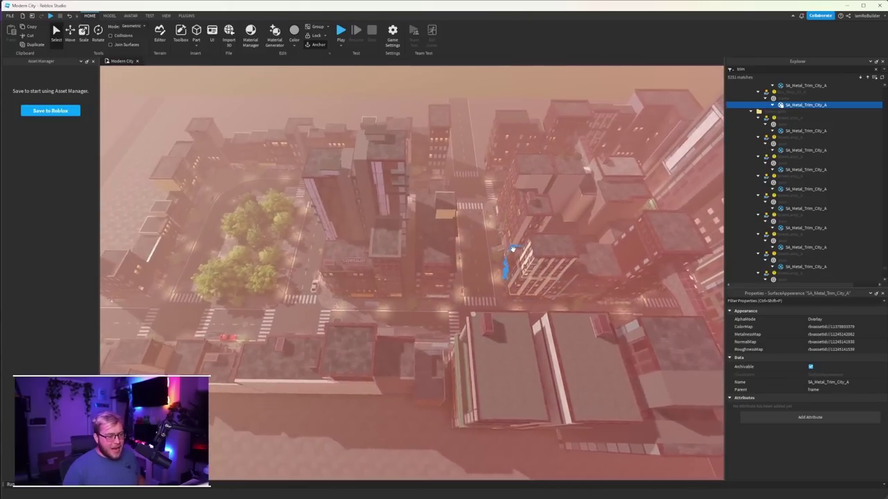
pyautogui.scroll(-5, 512, 248)
pyautogui.moveTo(513, 249); pyautogui.dragTo(512, 248, button='right')
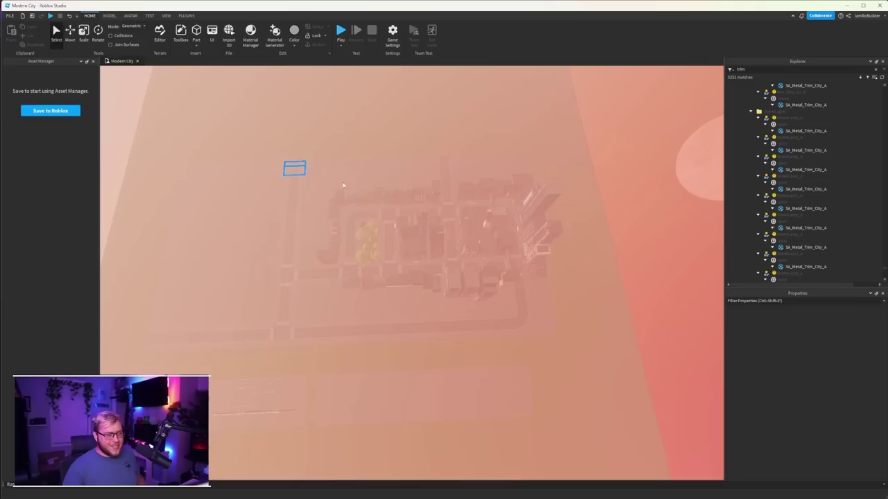
# Box-select about 640 city parts across the map in the viewport.
pyautogui.moveTo(343, 185); pyautogui.dragTo(604, 377)
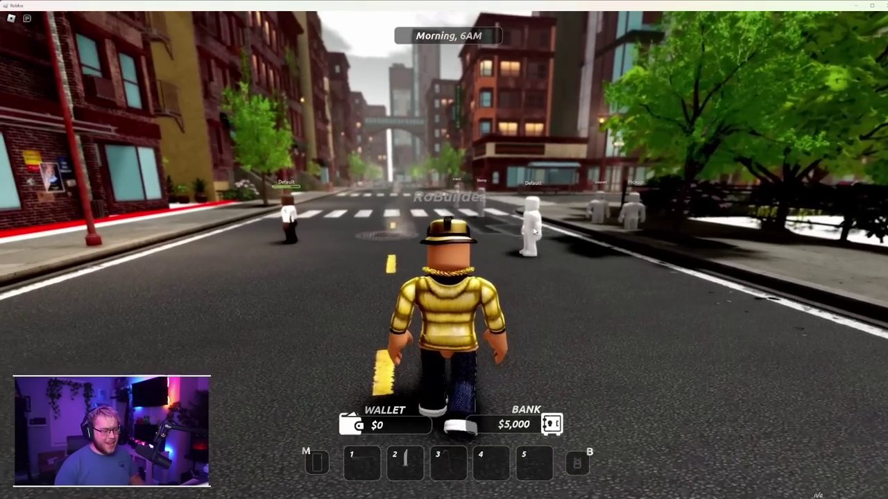
# Cycle weapons from Glock to Knife to Crowbar while walking toward the café.
pyautogui.moveTo(545, 228); pyautogui.dragTo(526, 233, button='right')
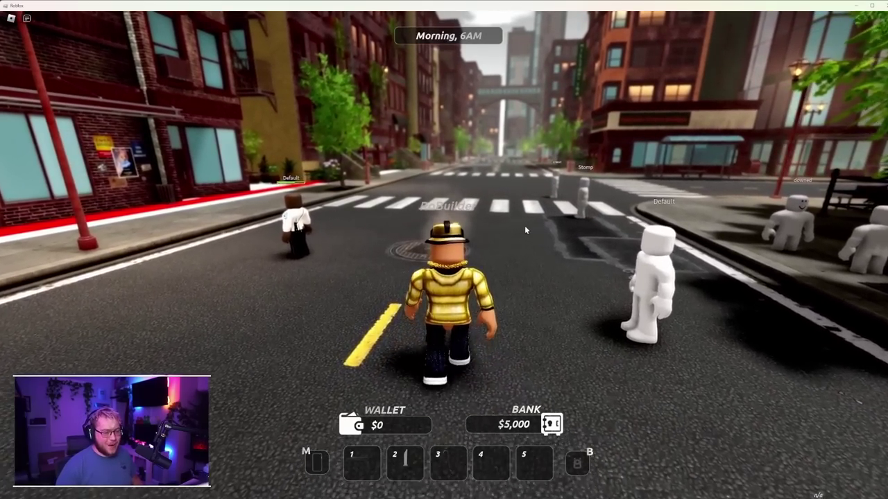
pyautogui.moveTo(524, 226); pyautogui.dragTo(501, 223, button='right')
pyautogui.press('1')
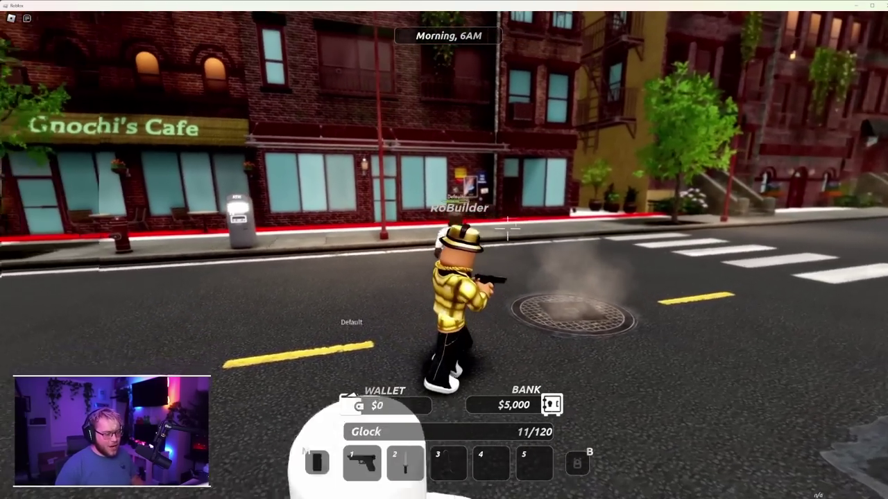
pyautogui.press('w')
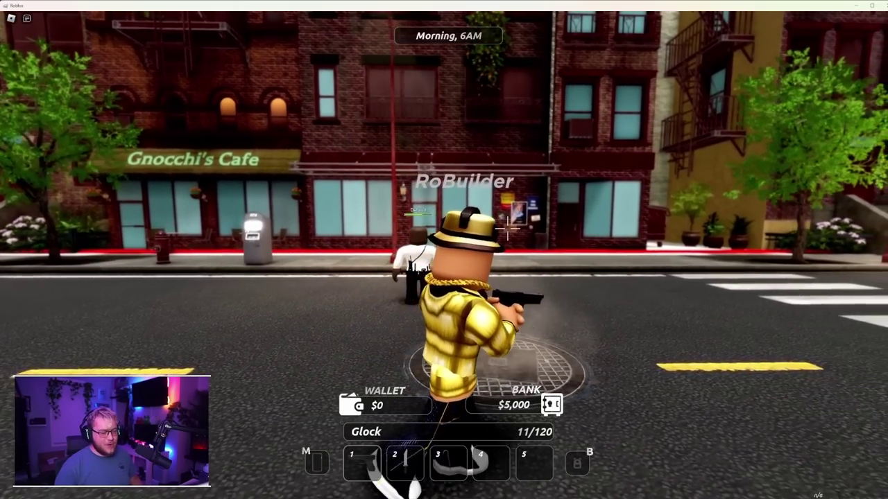
pyautogui.press('2')
pyautogui.press('3')
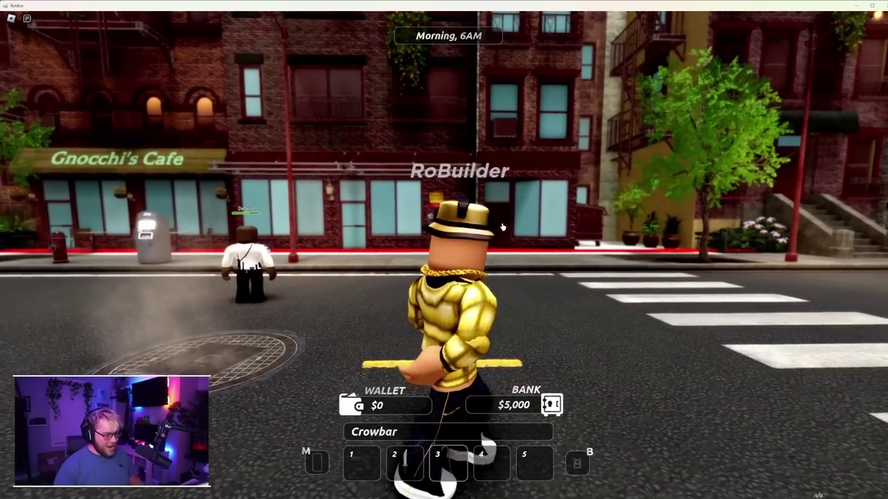
# Walk the avatar down the street toward Gnocchi's Cafe.
pyautogui.moveTo(554, 229); pyautogui.dragTo(555, 228, button='right')
pyautogui.press('s')
pyautogui.press('w')
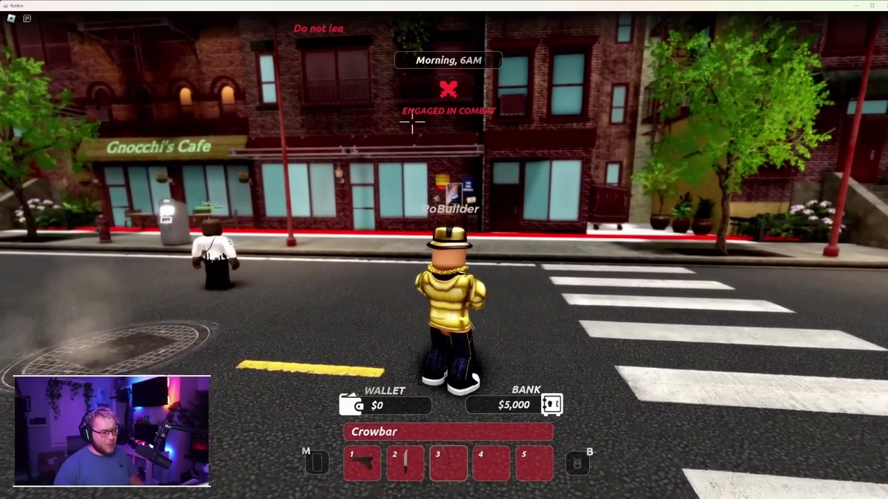
pyautogui.press('w')
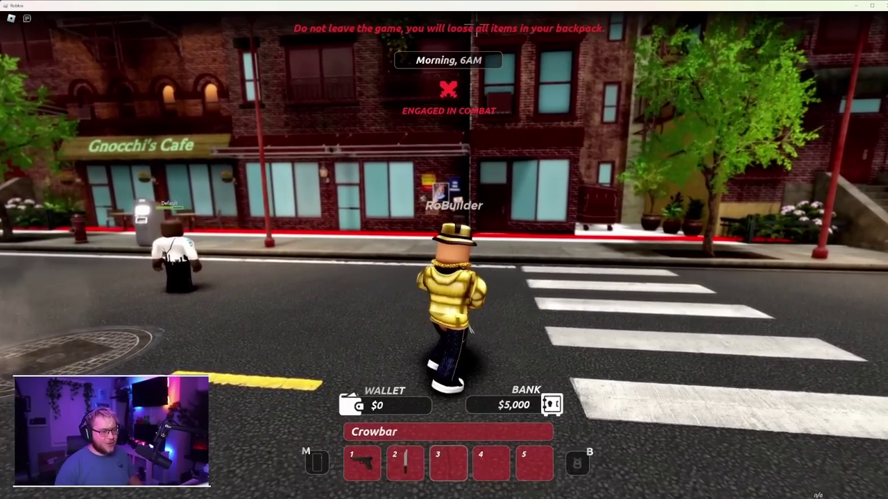
pyautogui.press('w')
pyautogui.moveTo(521, 132); pyautogui.dragTo(477, 217, button='right')
pyautogui.press('w')
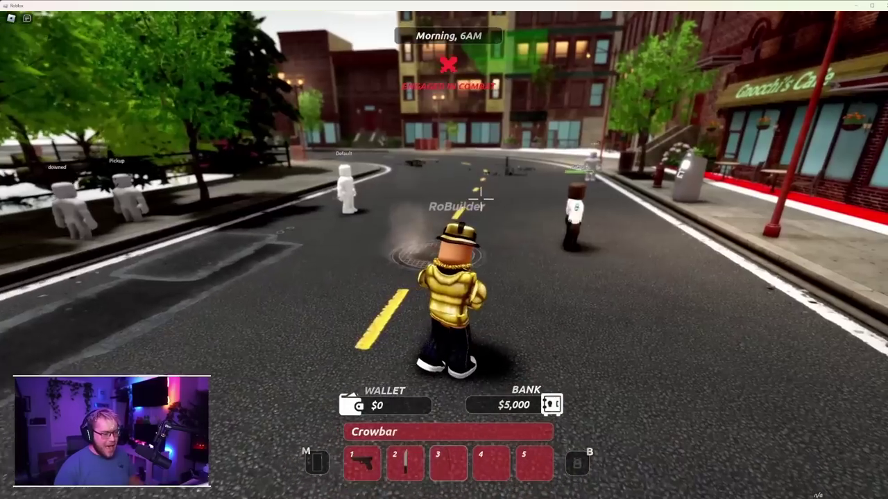
# Fire the Glock repeatedly at the dummy on the crossing.
pyautogui.press('shift')
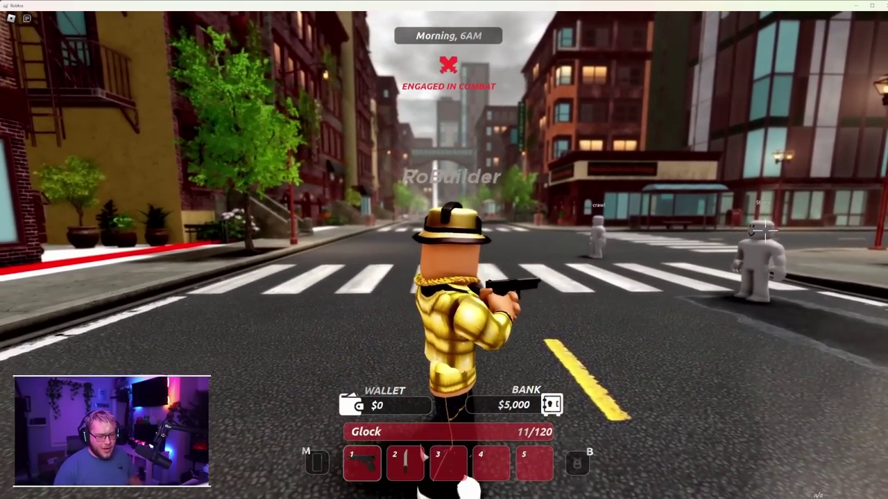
pyautogui.click(759, 260)
pyautogui.click(721, 298)
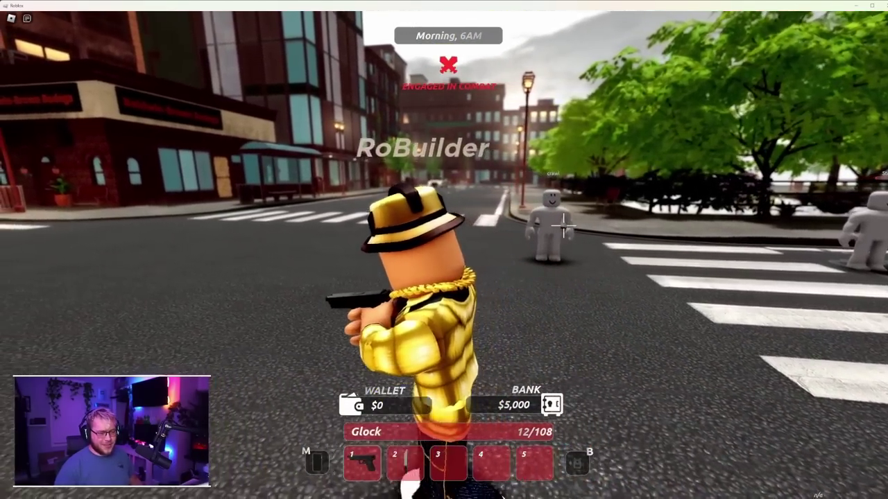
pyautogui.scroll(5, 560, 278)
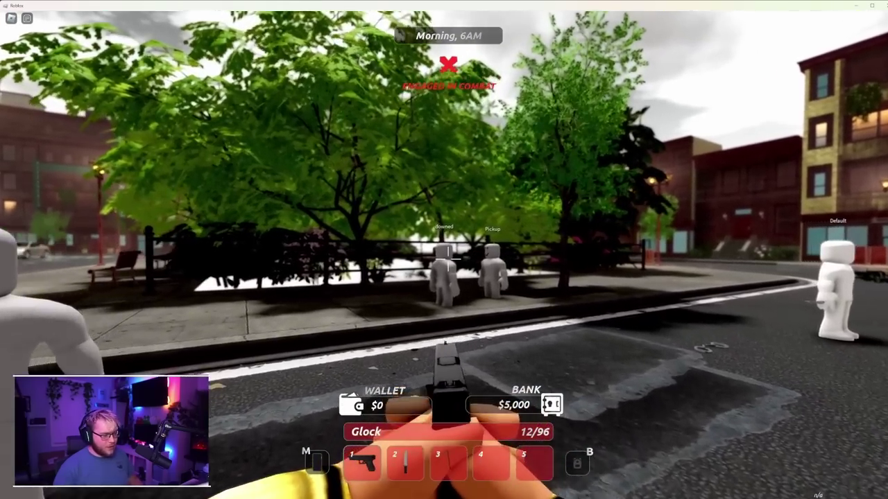
# Empty the Glock magazine into the downed dummy by the fence, then switch to the knife.
pyautogui.click(448, 261)
pyautogui.click(448, 261)
pyautogui.click(448, 258)
pyautogui.click(448, 258)
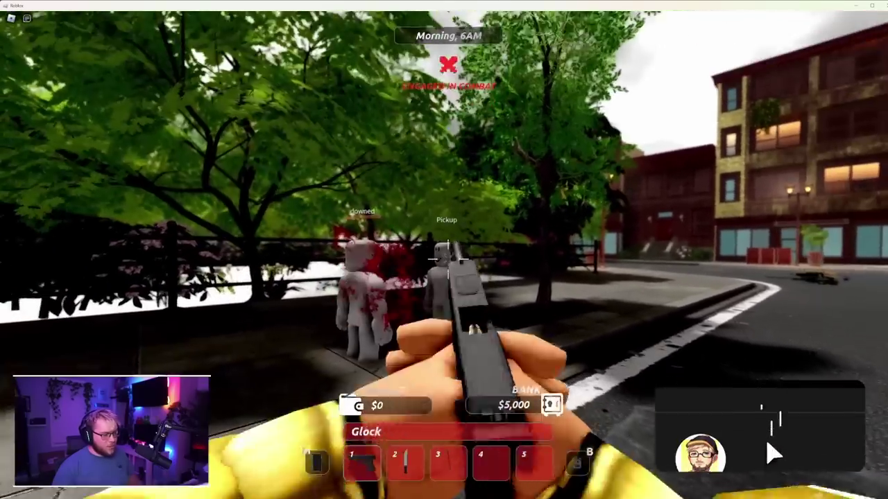
pyautogui.click(448, 258)
pyautogui.click(448, 258)
pyautogui.press('2')
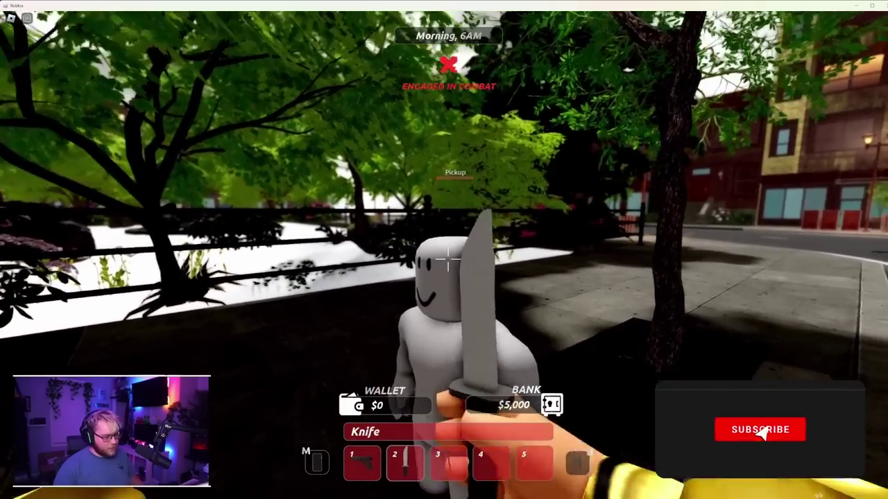
pyautogui.click(448, 257)
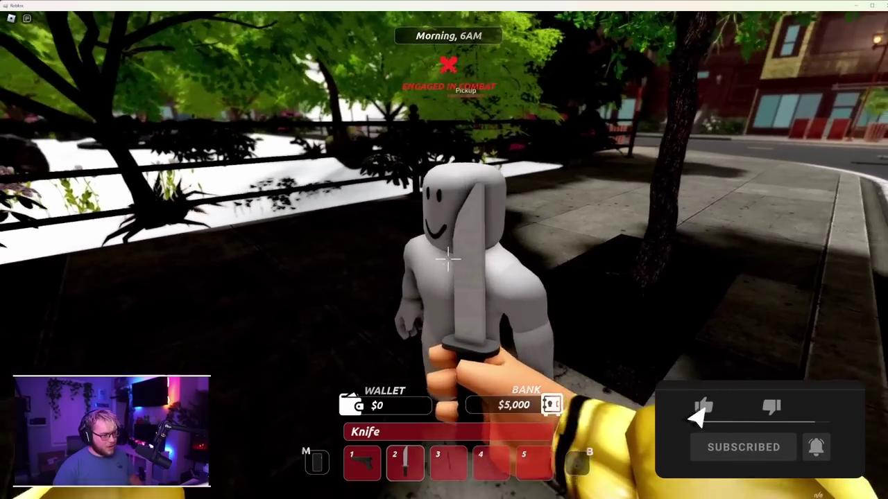
pyautogui.scroll(-5, 448, 258)
# Check the server player list, then face the brick buildings and café.
pyautogui.press('w')
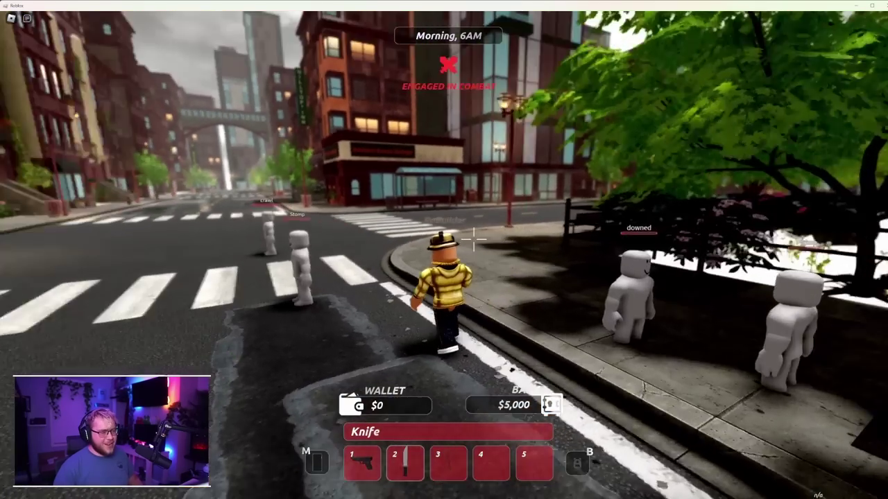
pyautogui.press('Tab')
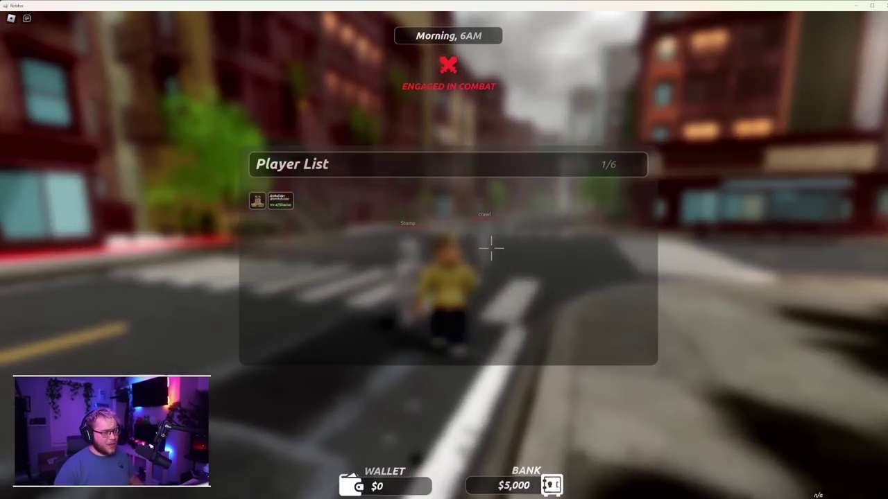
pyautogui.press('Tab')
pyautogui.moveTo(448, 227)
pyautogui.mouseDown(button='right')
pyautogui.moveTo(437, 217)
pyautogui.moveTo(441, 203)
pyautogui.mouseUp(button='right')
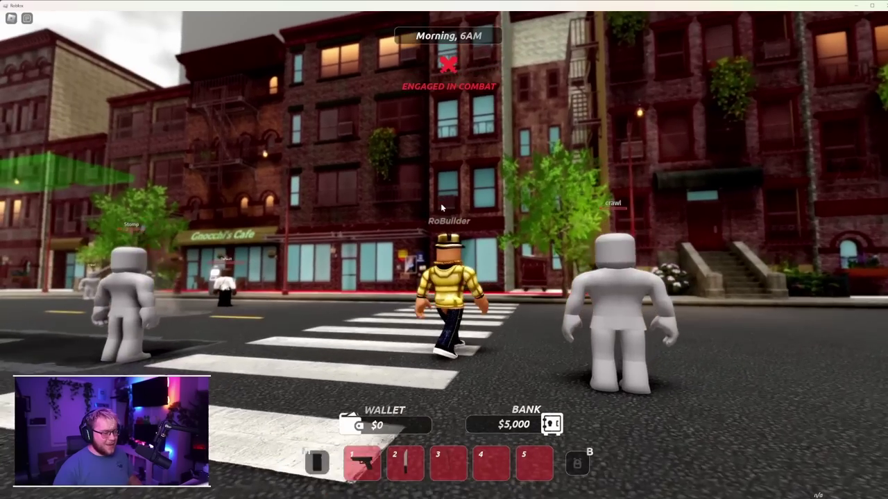
# Walk the avatar around the crosswalk until it's reported out of combat.
pyautogui.press('a')
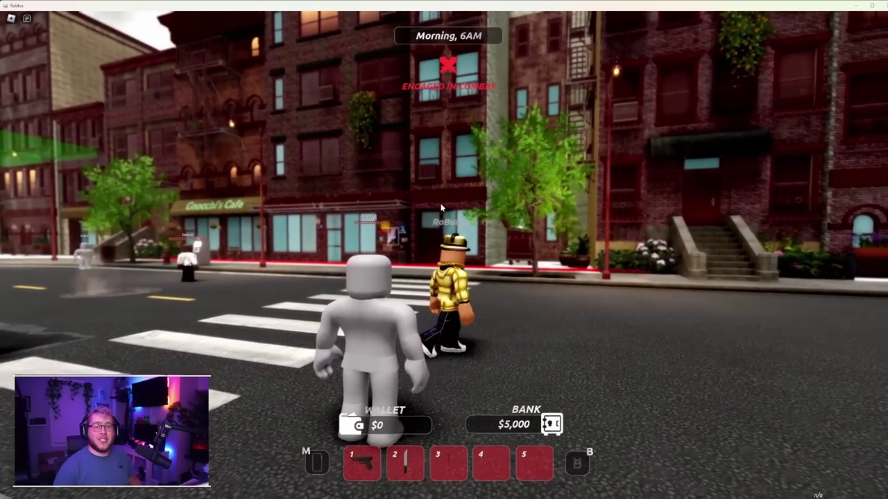
pyautogui.press('d')
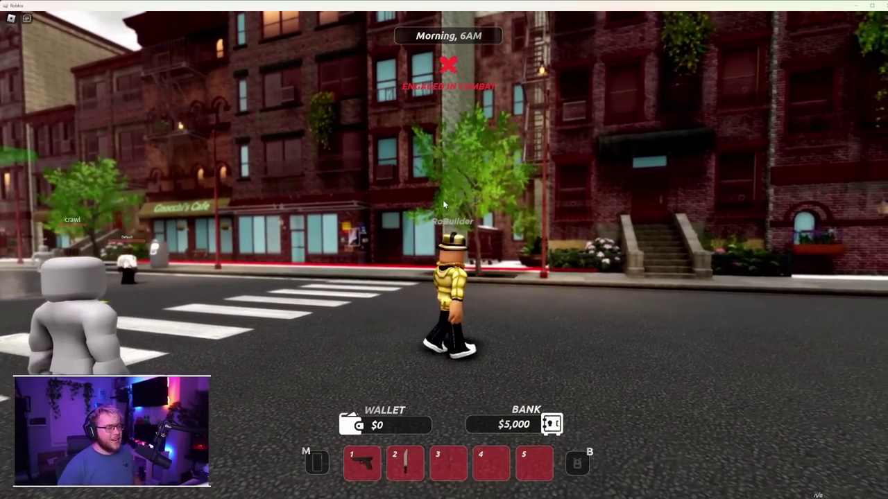
pyautogui.press('w')
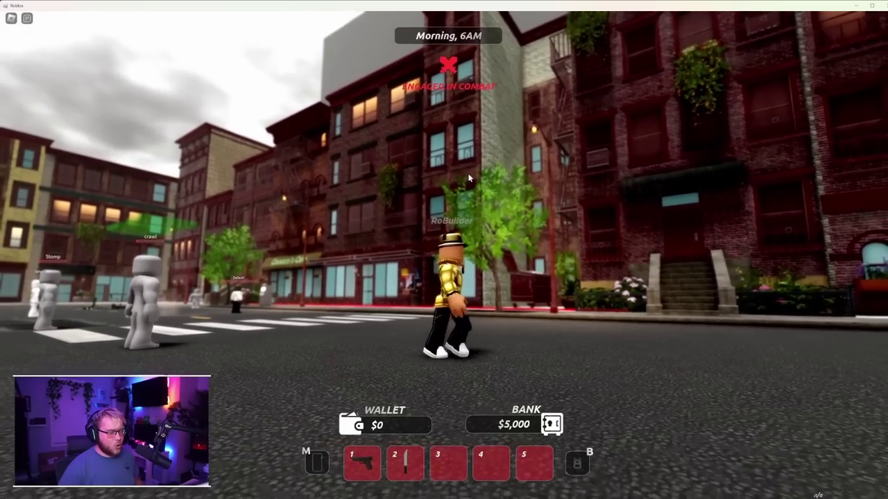
pyautogui.press('d')
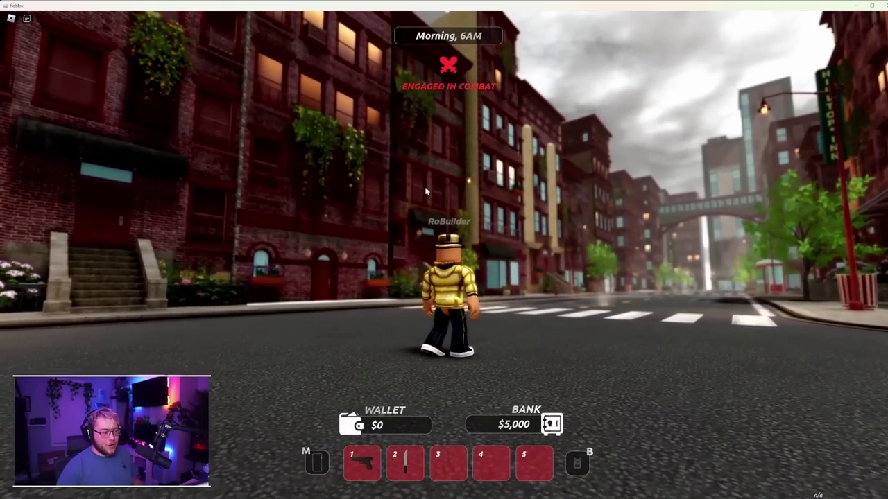
pyautogui.scroll(5, 413, 175)
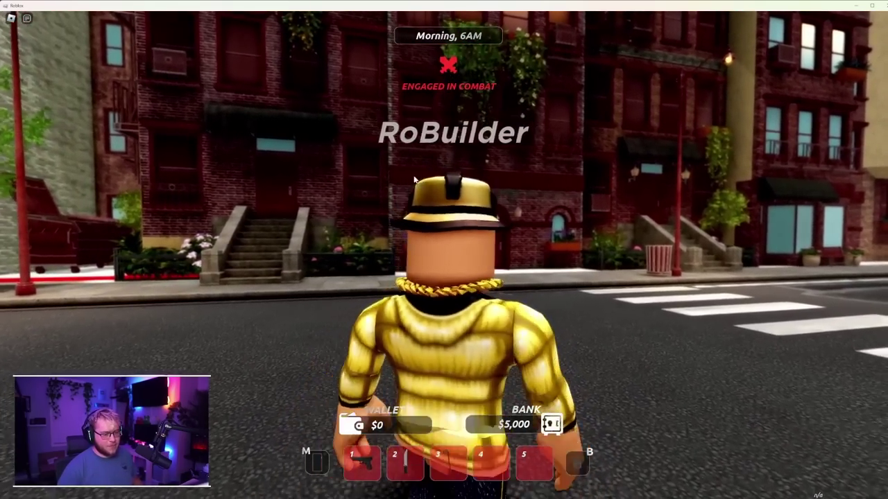
pyautogui.scroll(-5, 414, 179)
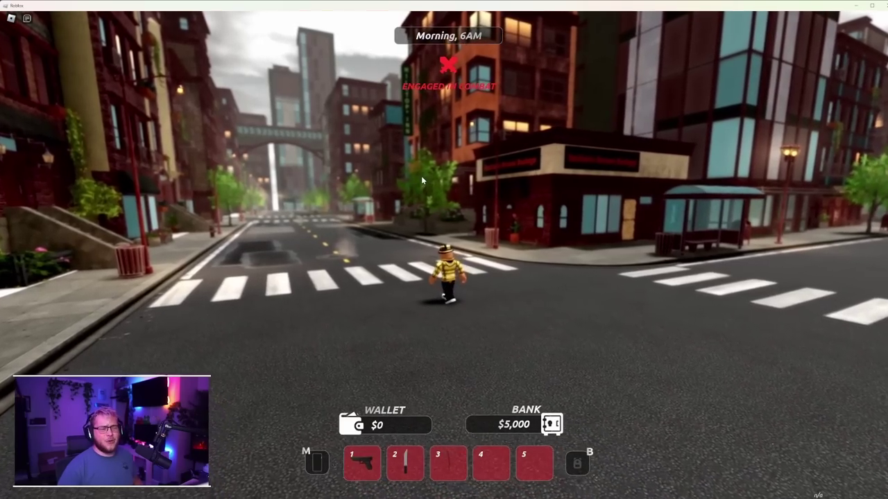
pyautogui.press('w')
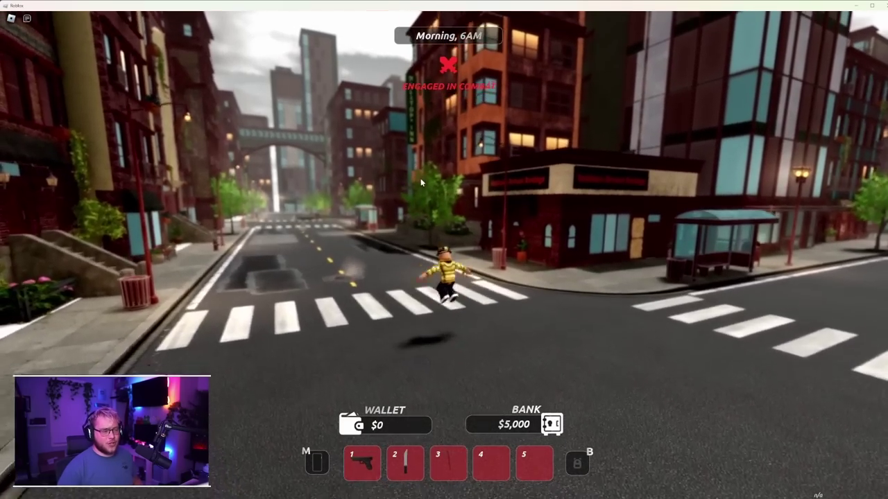
pyautogui.press('w')
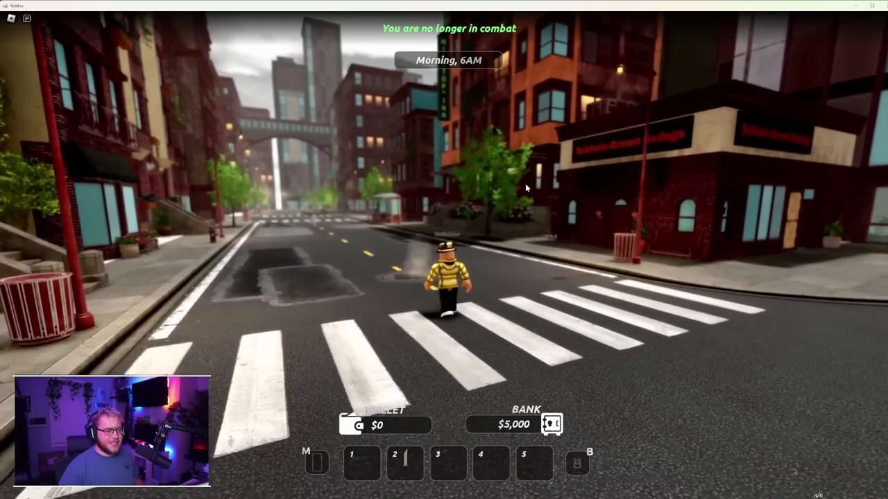
# Walk the avatar past the manholes and bus shelter toward the next intersection, jumping once.
pyautogui.moveTo(525, 183); pyautogui.dragTo(519, 185, button='right')
pyautogui.press('w')
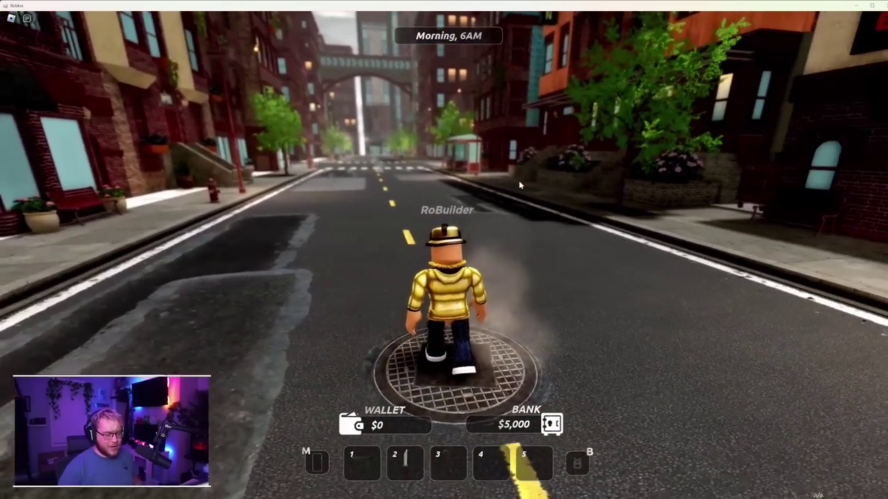
pyautogui.press('space')
pyautogui.press('w')
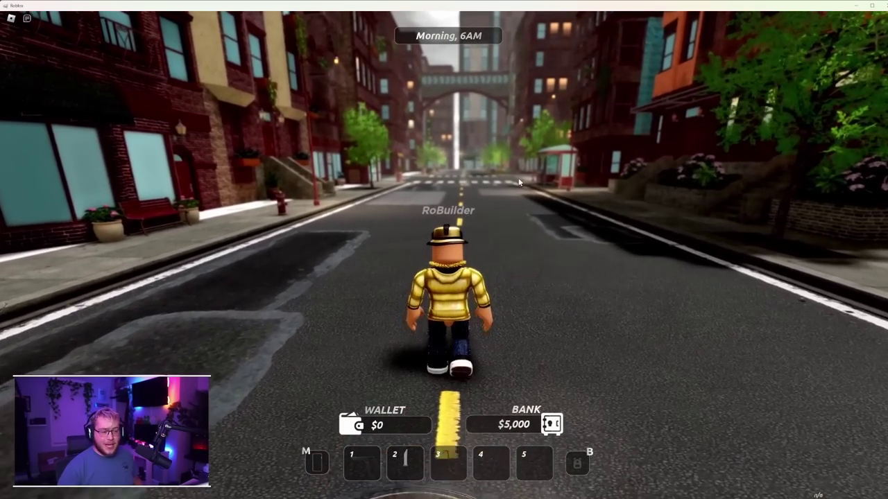
pyautogui.press('w')
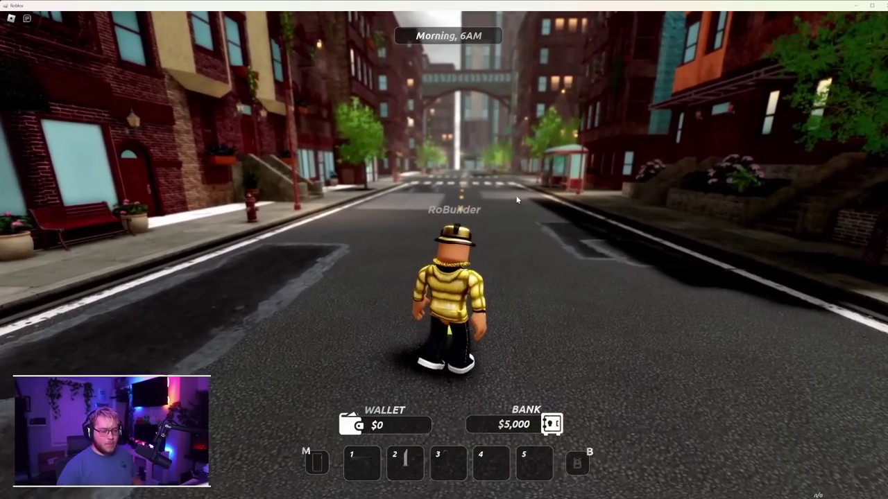
pyautogui.press('w')
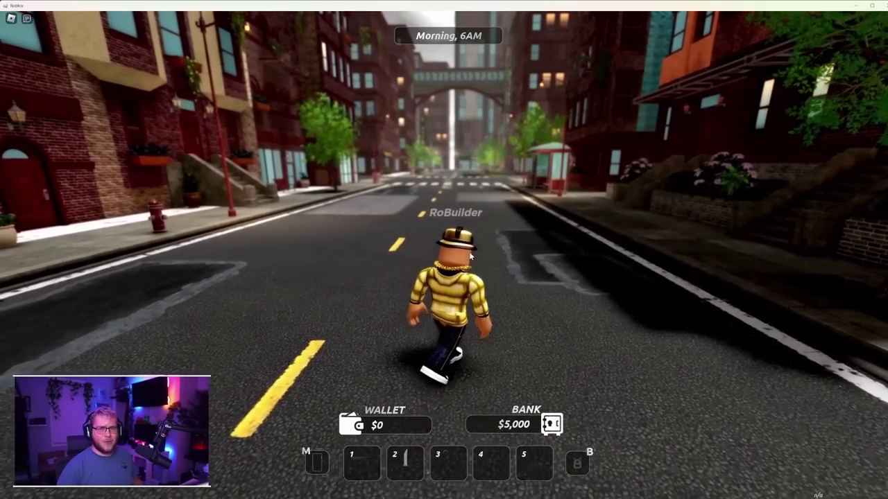
pyautogui.press('w')
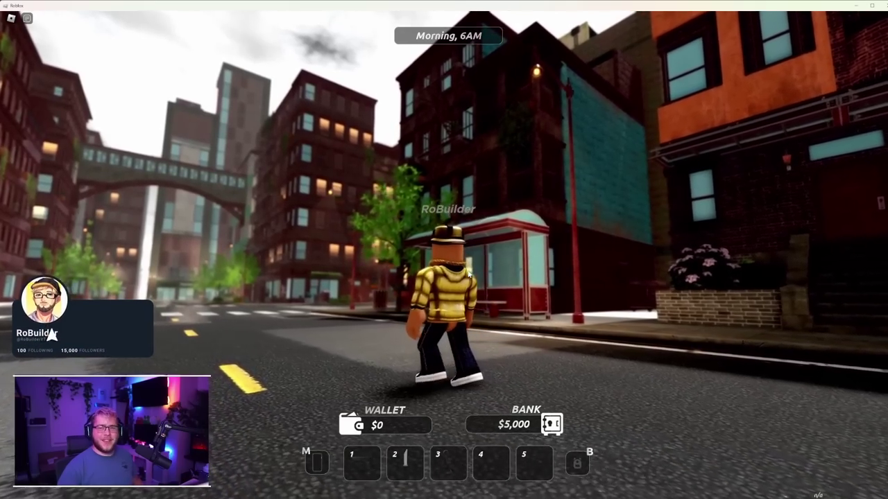
pyautogui.press('w')
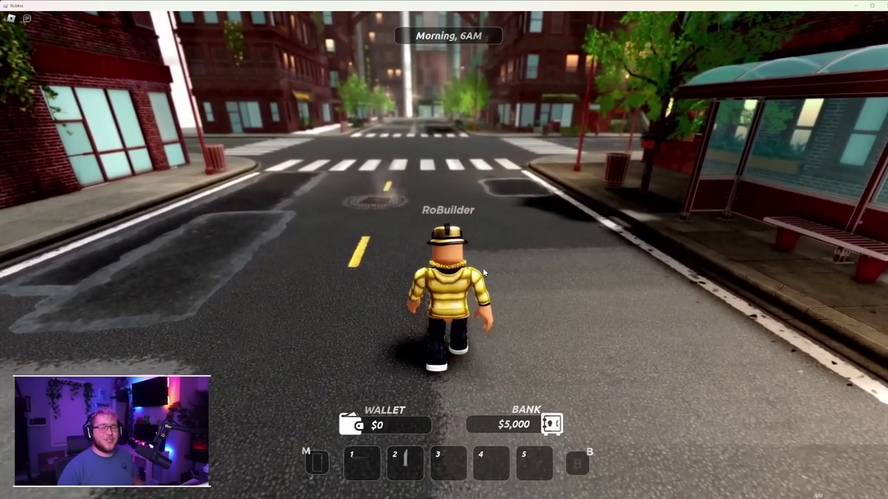
pyautogui.press('w')
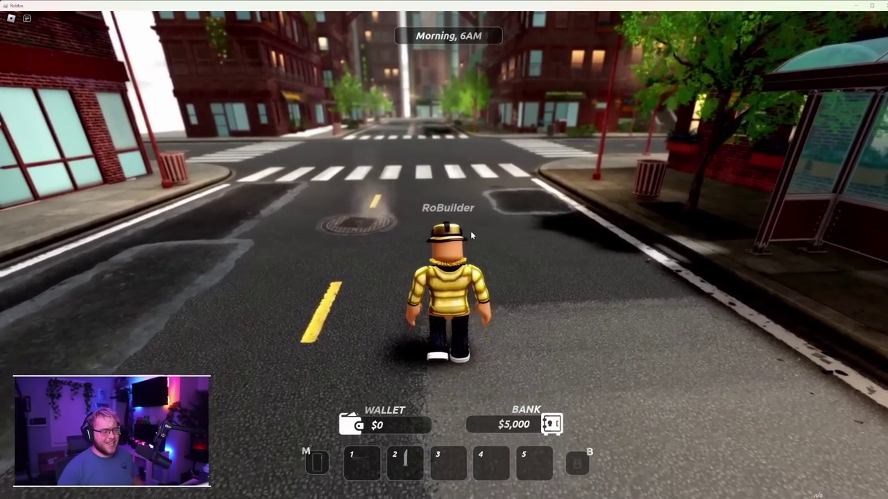